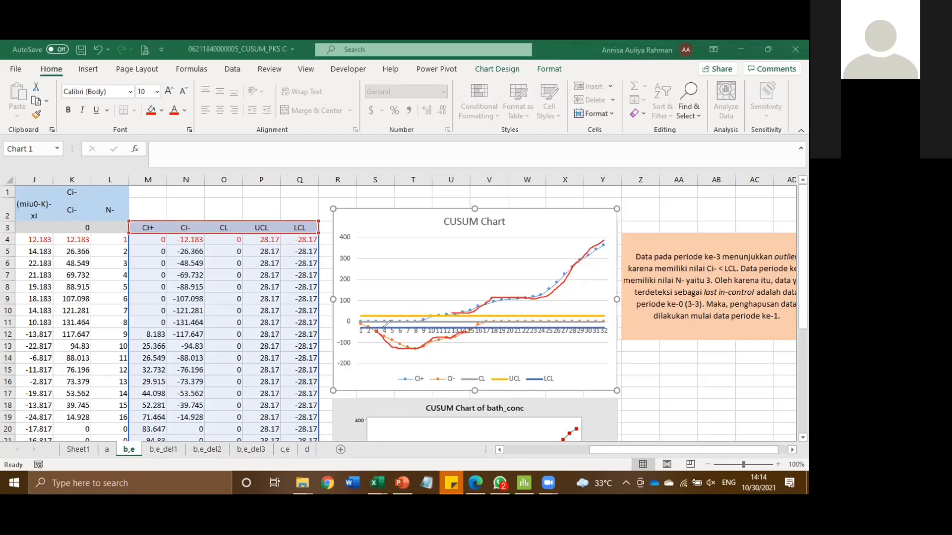
Circle period 3 on the CUSUM chart, sketch example limit lines and data curves over it, and clear the annotations.
drag(385, 326, 383, 342)
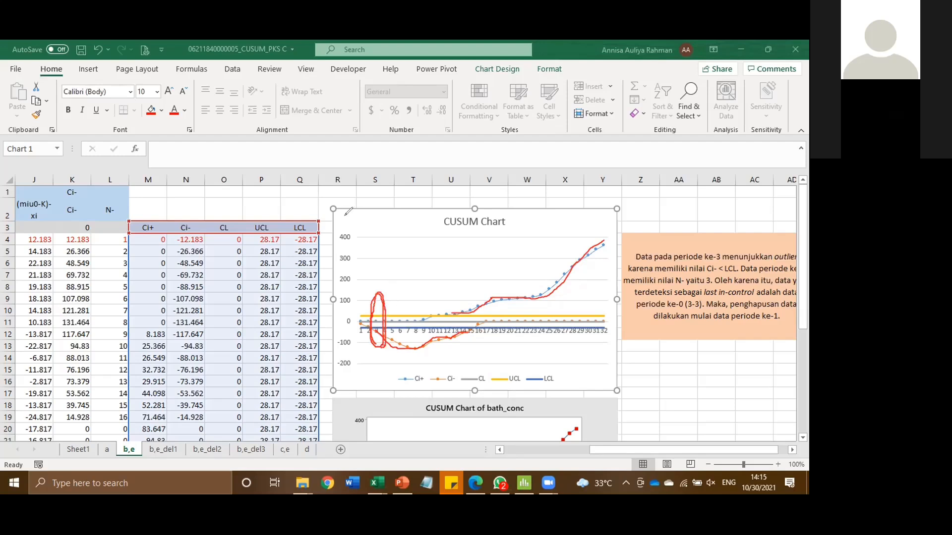
drag(351, 241, 585, 240)
drag(358, 272, 546, 277)
drag(354, 254, 500, 251)
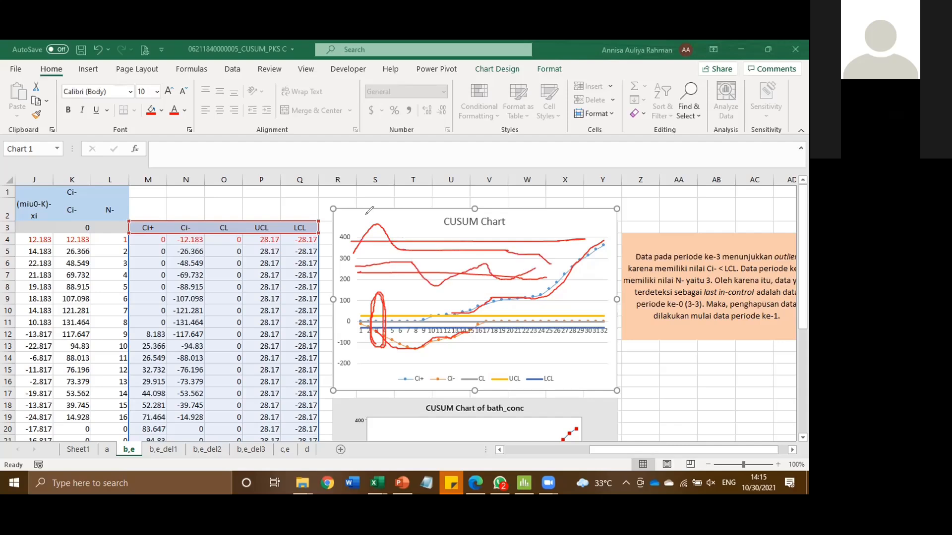
mouse_move(367, 218)
mouse_down()
mouse_move(379, 241)
mouse_move(388, 231)
mouse_move(371, 210)
mouse_move(385, 218)
mouse_move(380, 240)
mouse_move(371, 208)
mouse_move(369, 216)
mouse_move(389, 223)
mouse_up()
drag(386, 226, 387, 225)
key(e)
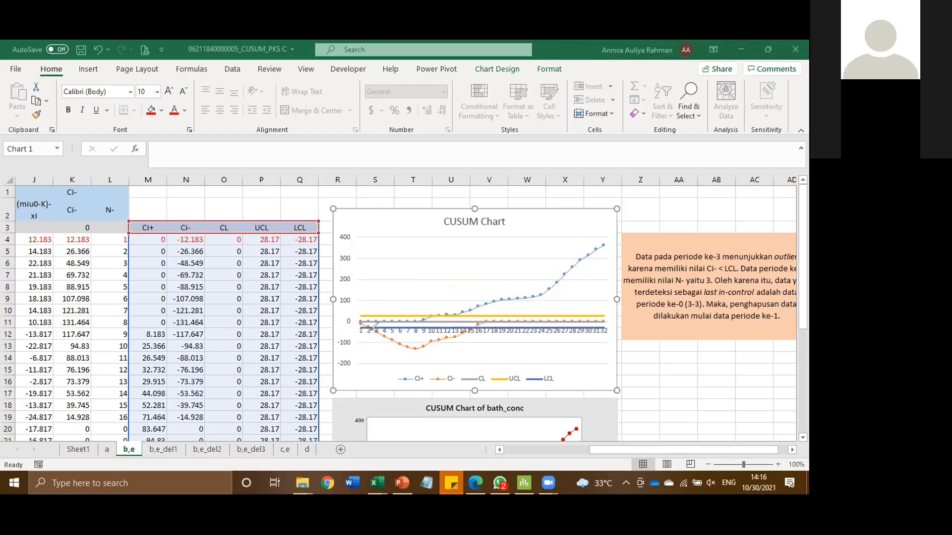
Mark period 3 on the CUSUM chart's horizontal axis and check its N- formula in cell L6.
drag(372, 327, 377, 335)
drag(677, 450, 671, 450)
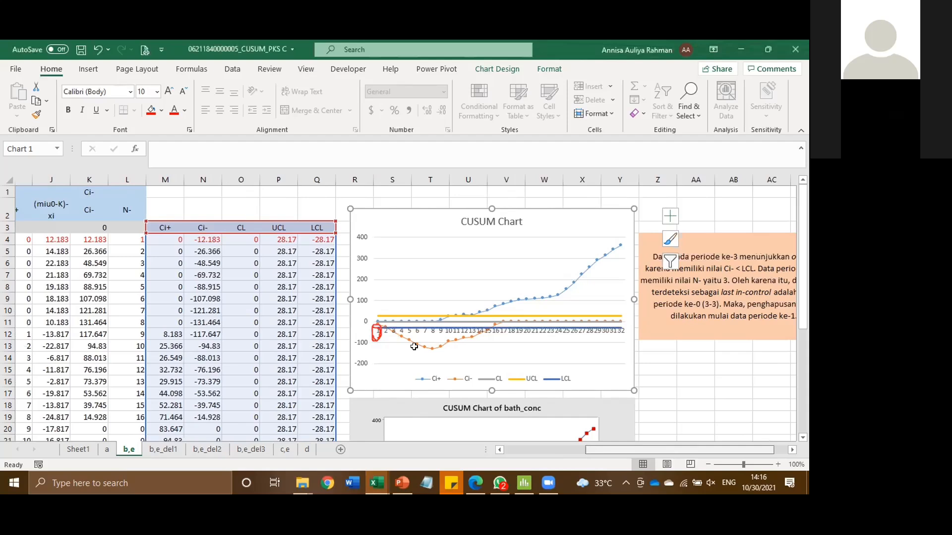
click(155, 263)
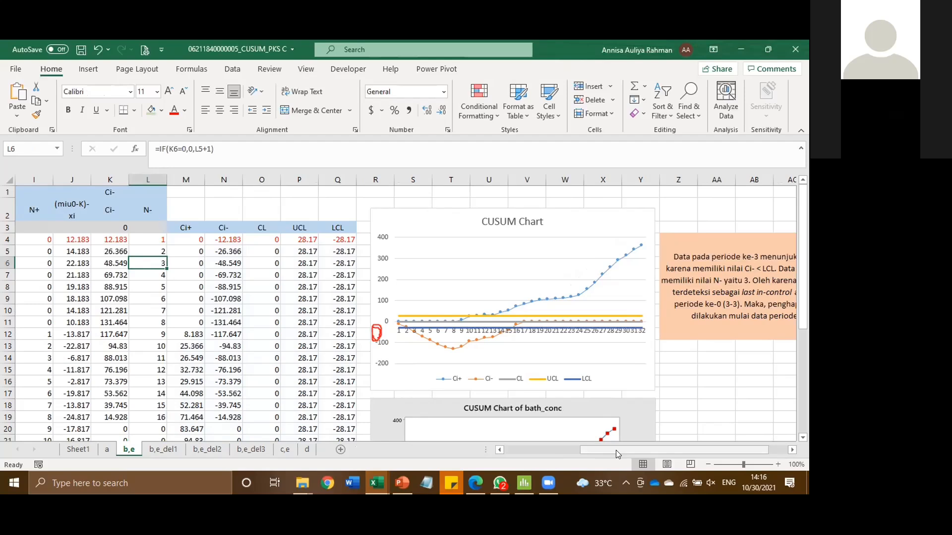
drag(616, 450, 538, 394)
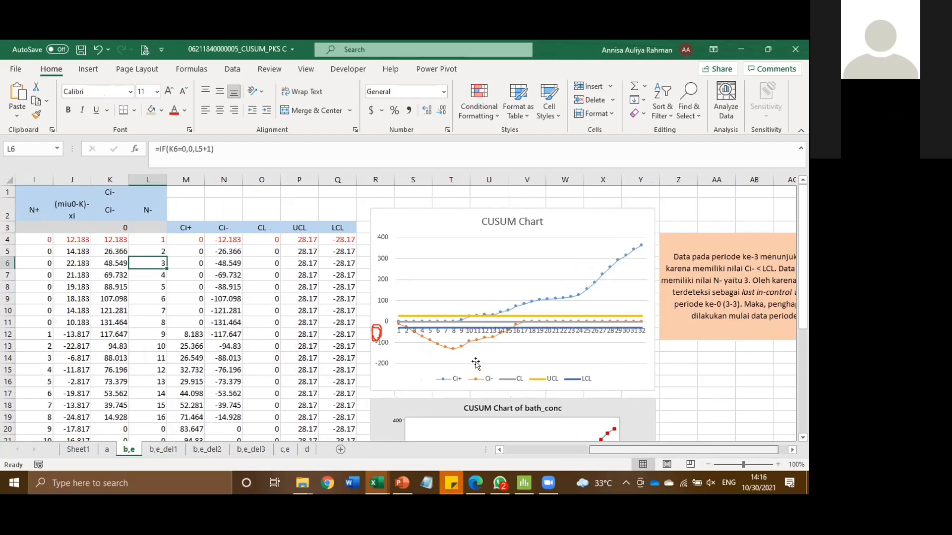
scroll(467, 359, right, 1)
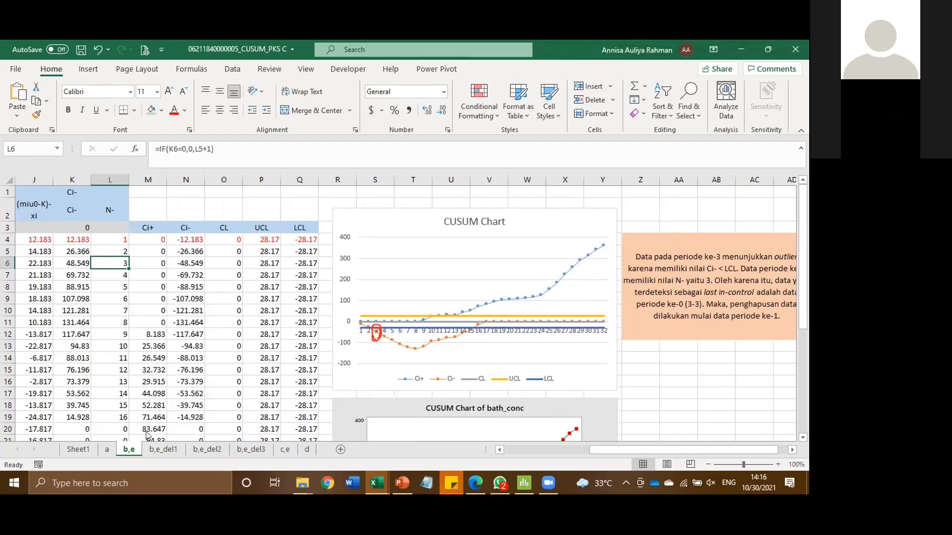
Review the b,e_del1 sheet, and switch to the Diagram CUSUM workbook to examine the chart and outlier note on sheet ind.
click(174, 447)
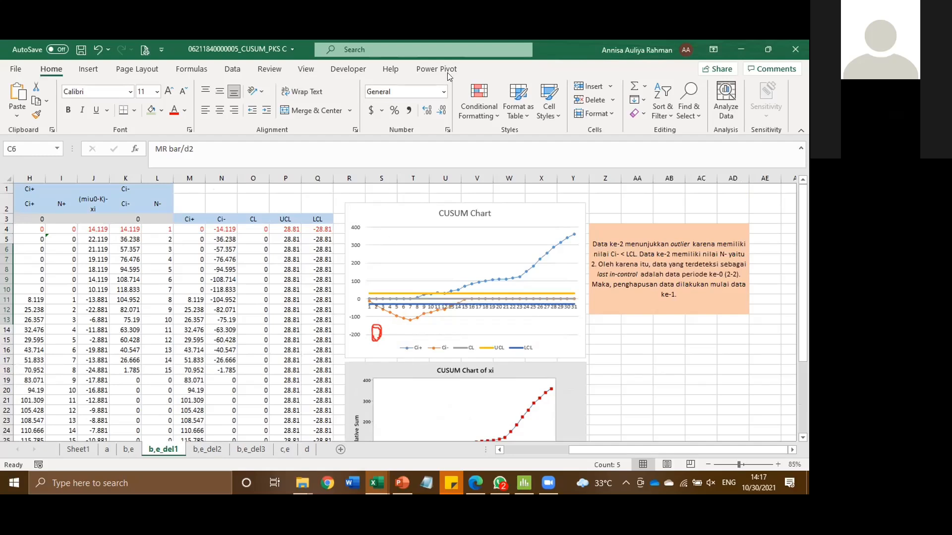
click(524, 483)
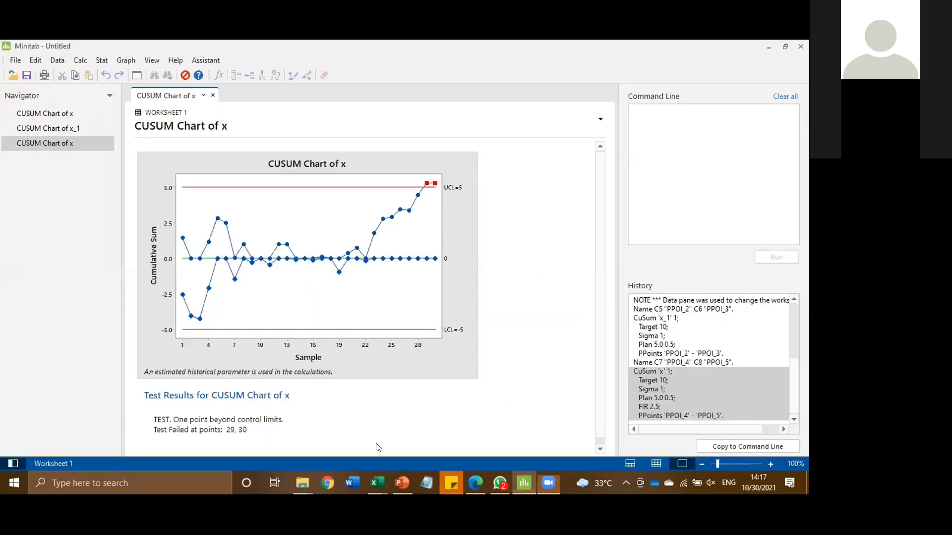
mouse_move(376, 486)
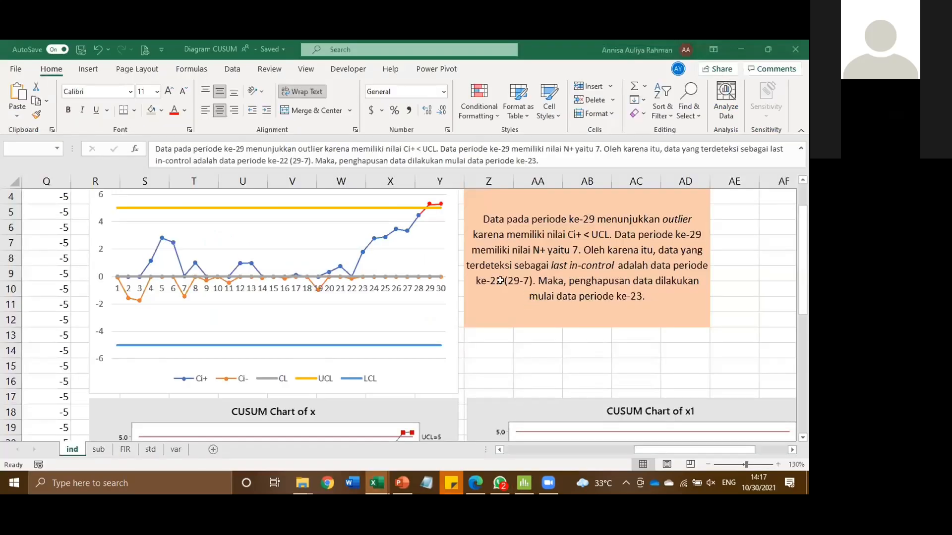
click(472, 281)
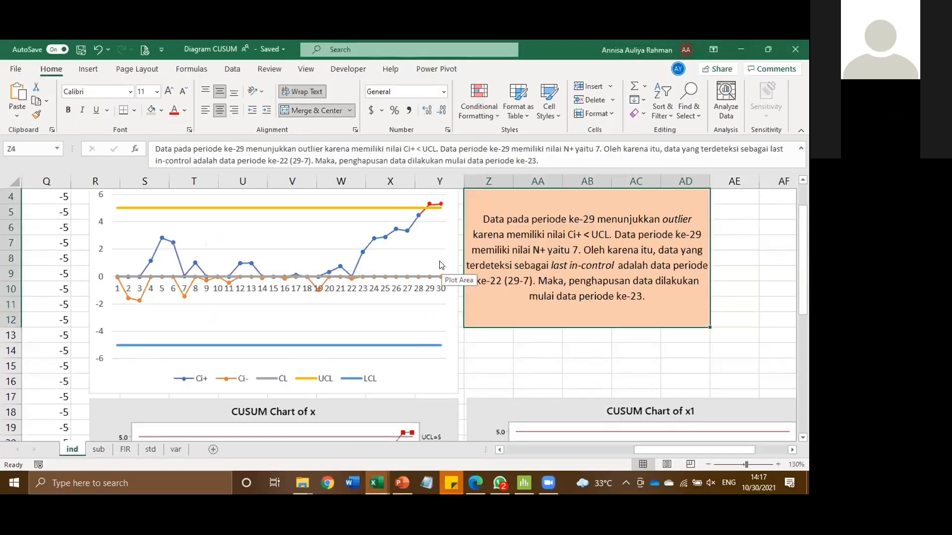
scroll(440, 263, up, 1)
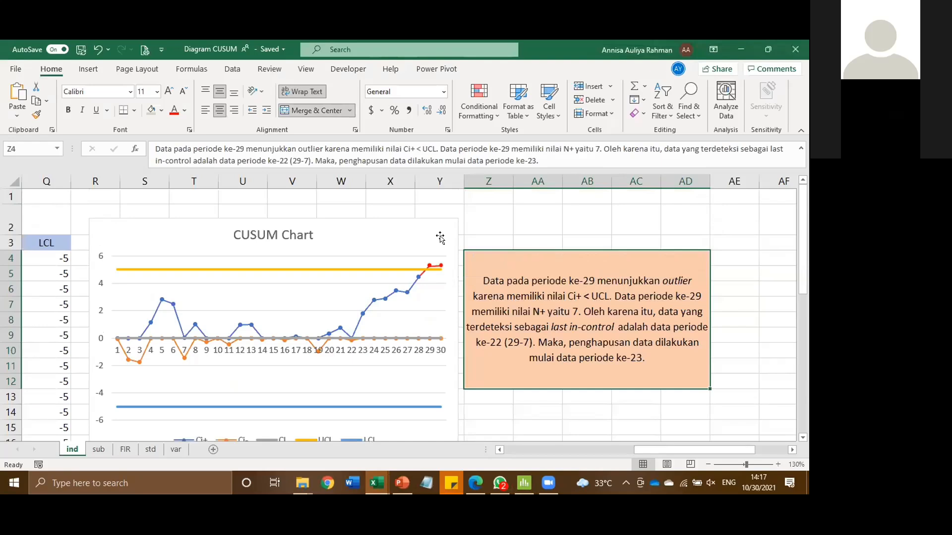
scroll(437, 241, down, 1)
scroll(427, 251, up, 1)
Switch to Minitab and delete columns x_1 and PPOI_2 through PPOI_5 from Worksheet 1.
click(524, 483)
click(656, 463)
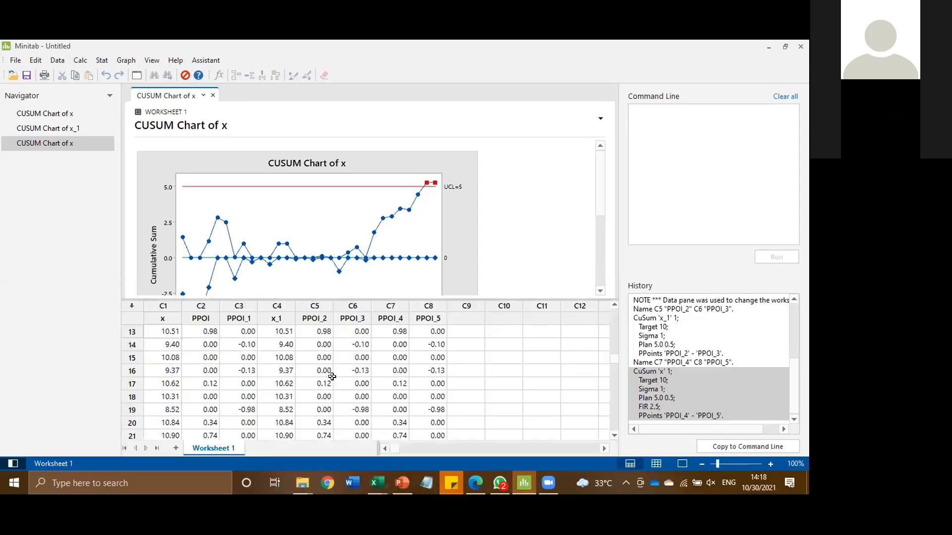
drag(277, 304, 342, 303)
right_click(342, 303)
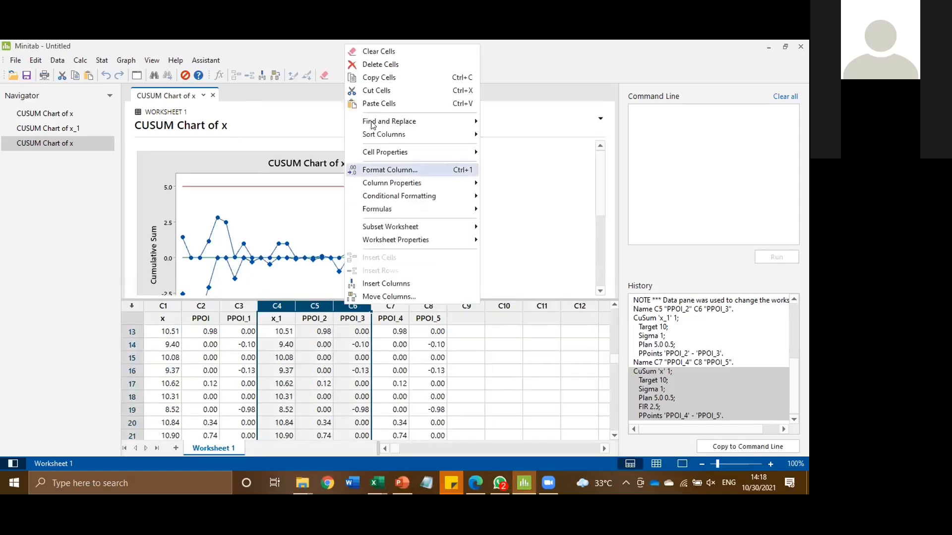
click(369, 64)
drag(275, 304, 315, 304)
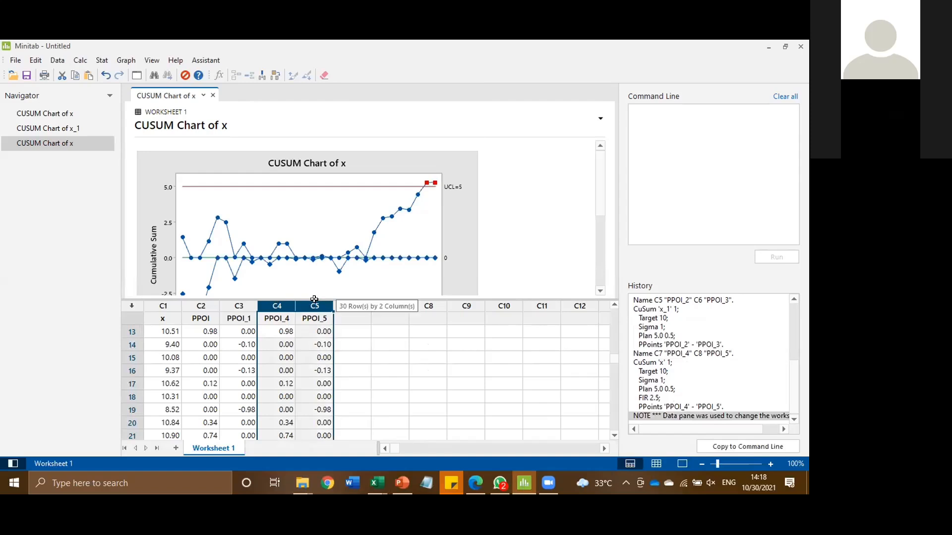
right_click(317, 304)
click(353, 61)
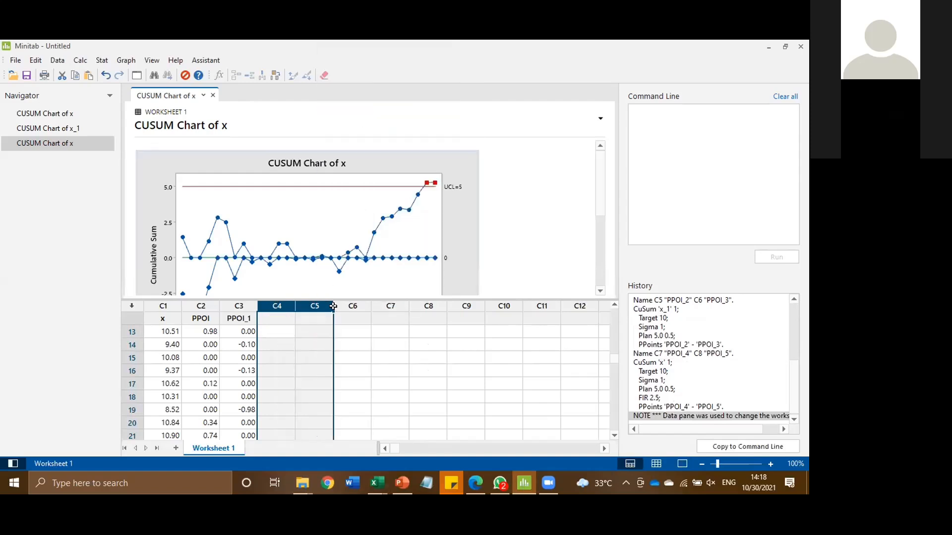
Copy the x data from column C1 into the empty column C4.
click(158, 305)
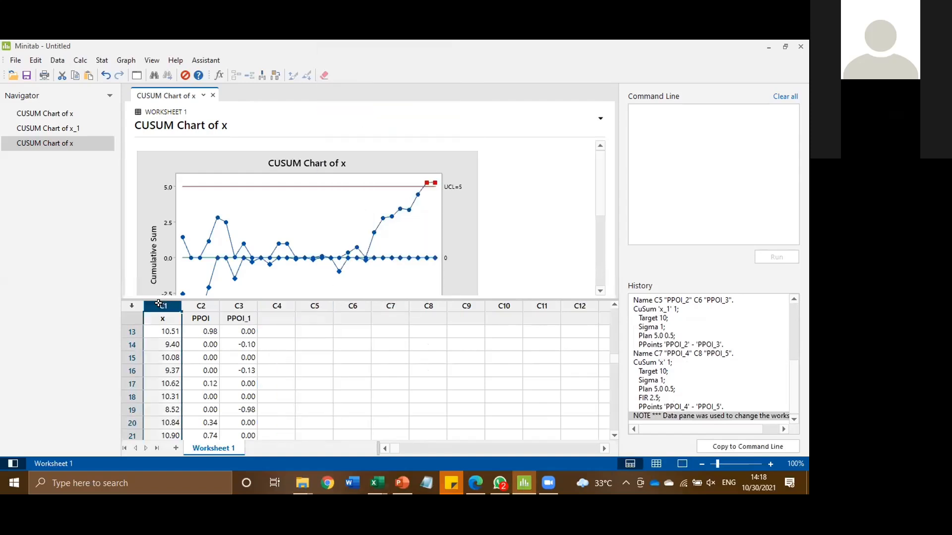
click(277, 306)
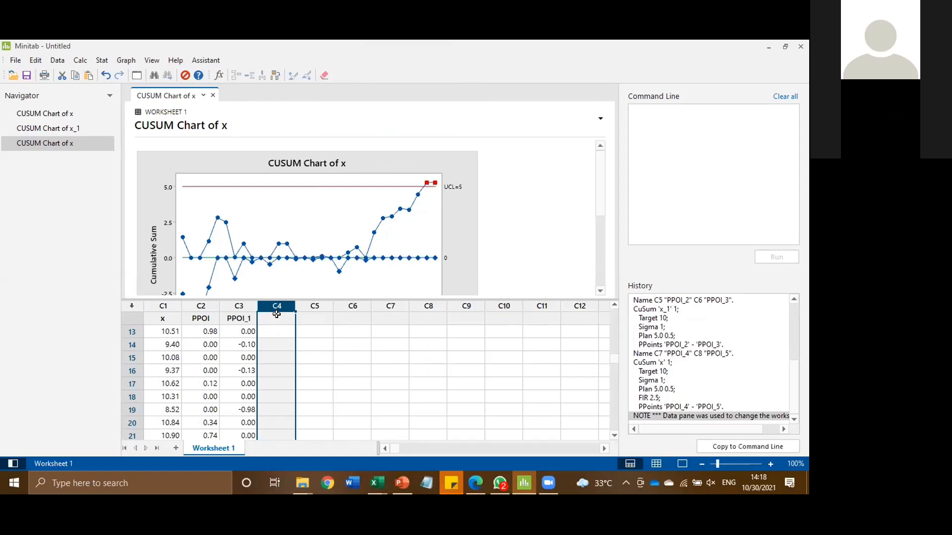
key(ctrl+v)
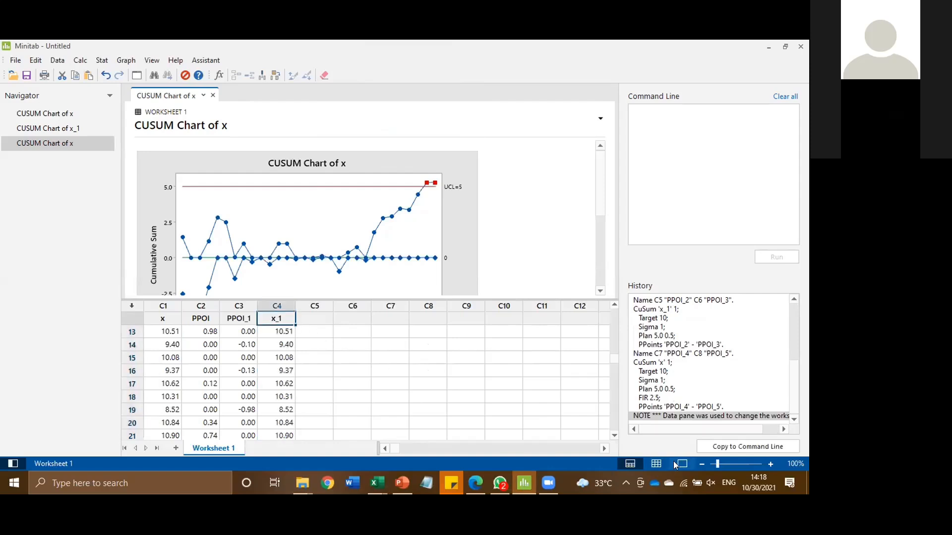
Delete the row 23 cell from the copied x_1 column in the worksheet.
click(676, 464)
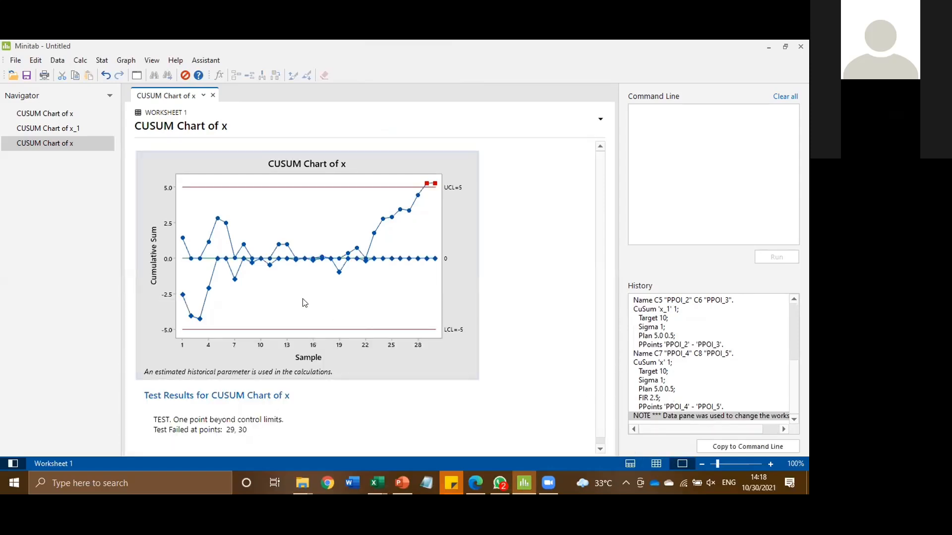
click(631, 463)
click(656, 463)
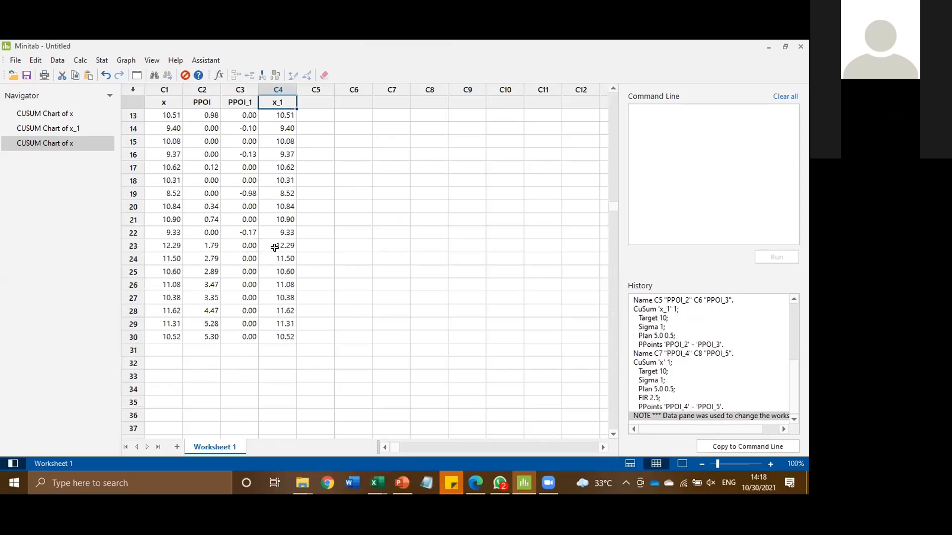
right_click(275, 246)
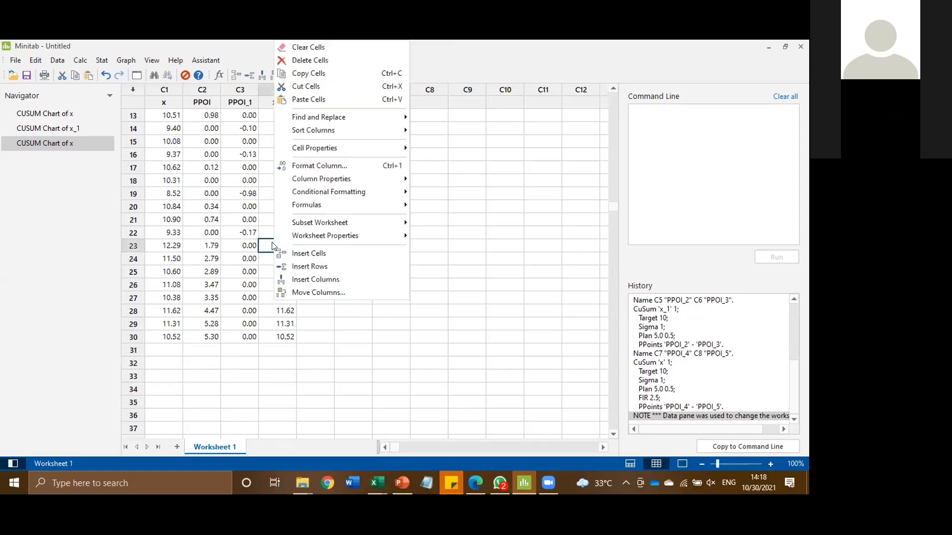
click(308, 60)
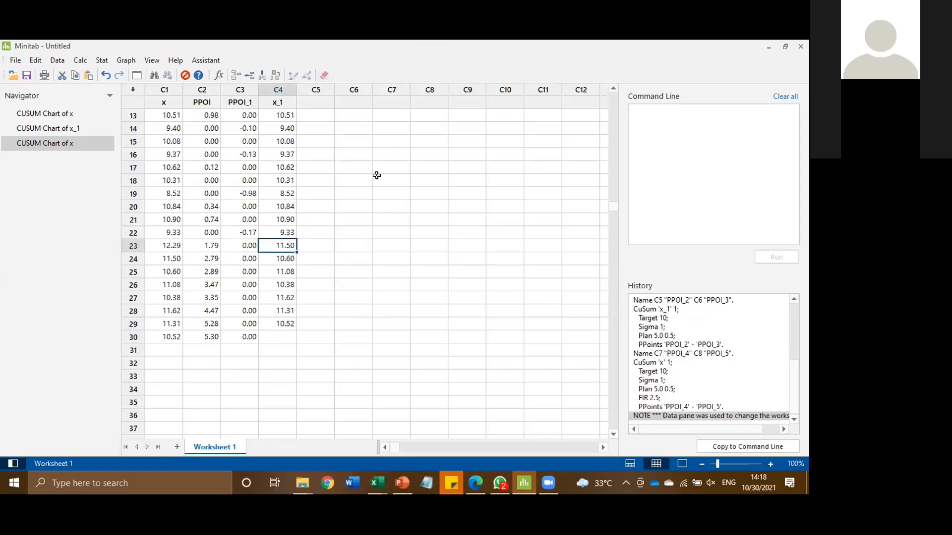
Create a time-weighted CUSUM chart of column x with the FIR option turned off.
click(101, 60)
click(101, 60)
click(102, 60)
mouse_move(133, 125)
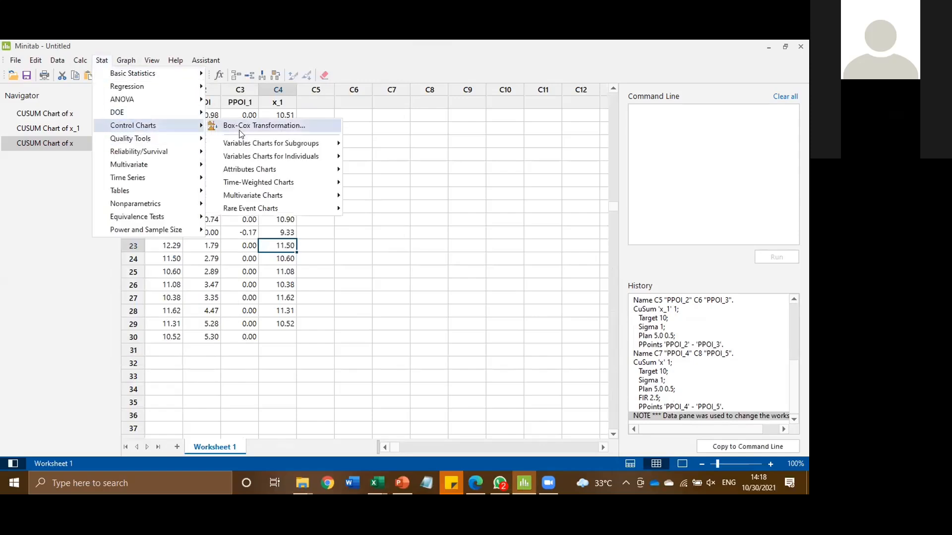
mouse_move(297, 182)
click(353, 207)
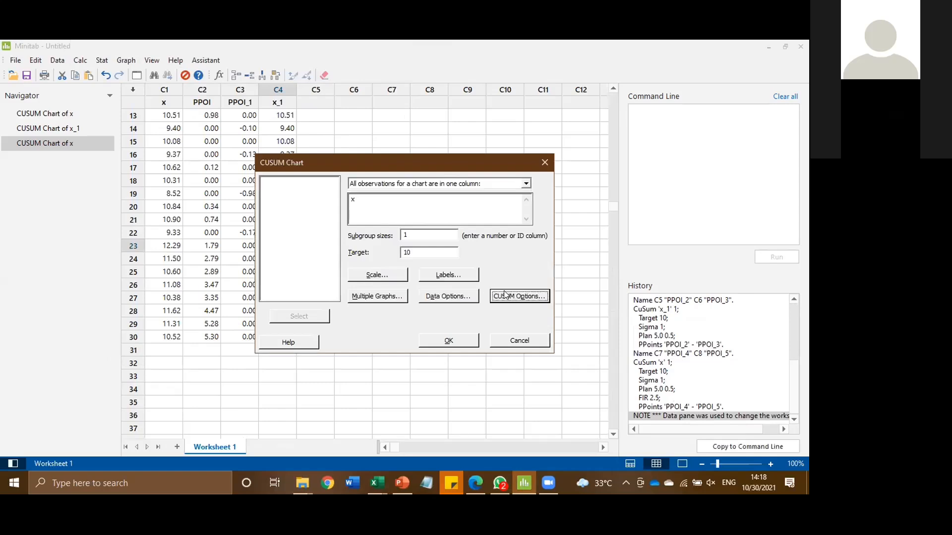
click(518, 296)
click(368, 170)
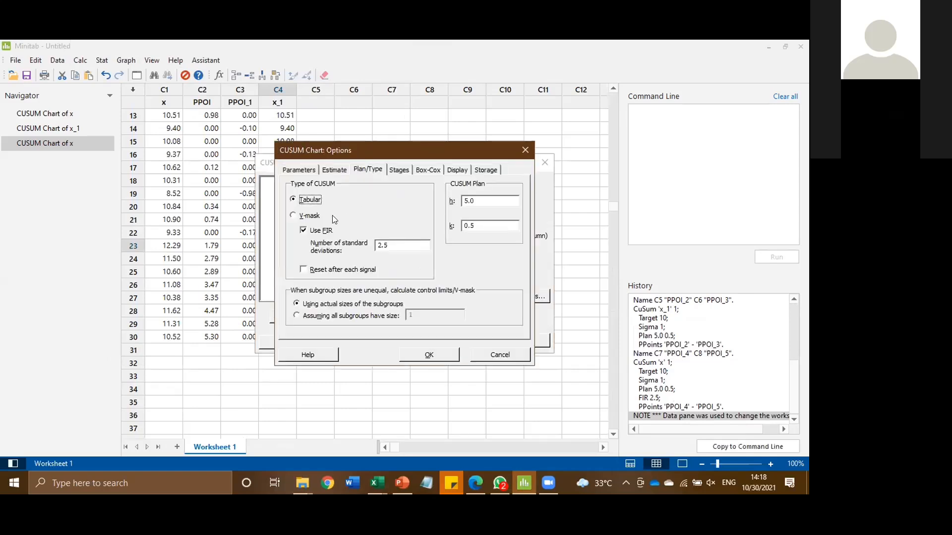
click(302, 229)
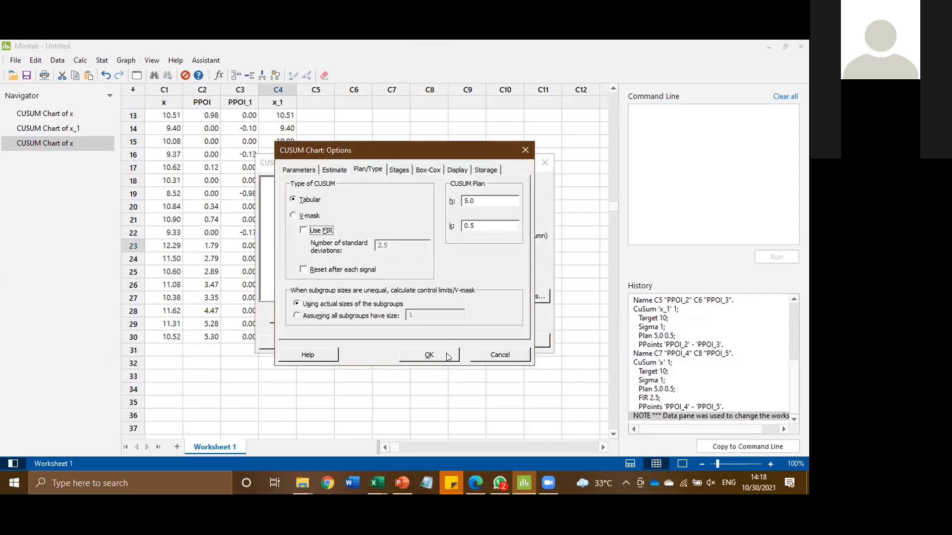
click(428, 354)
click(460, 342)
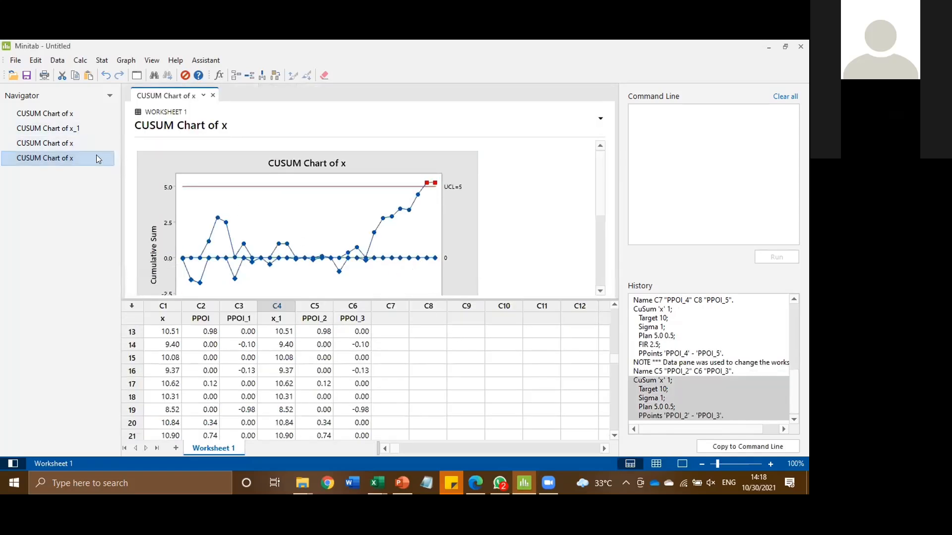
Remove the duplicate no-FIR CUSUM chart of x from the output and display the CUSUM chart of x_1.
click(87, 127)
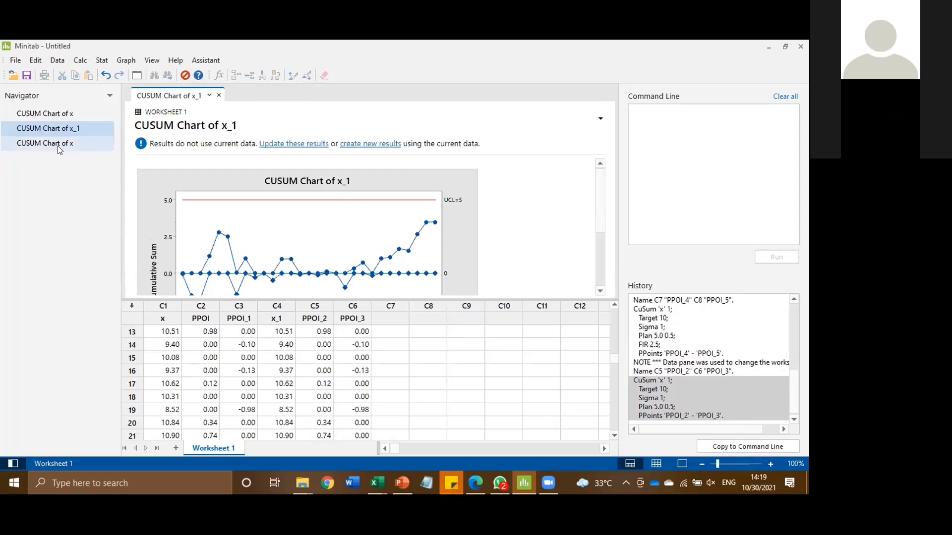
Set up a tabular CUSUM chart of column x with FIR at 2.5 standard deviations, leaving the setup without creating a chart.
click(101, 60)
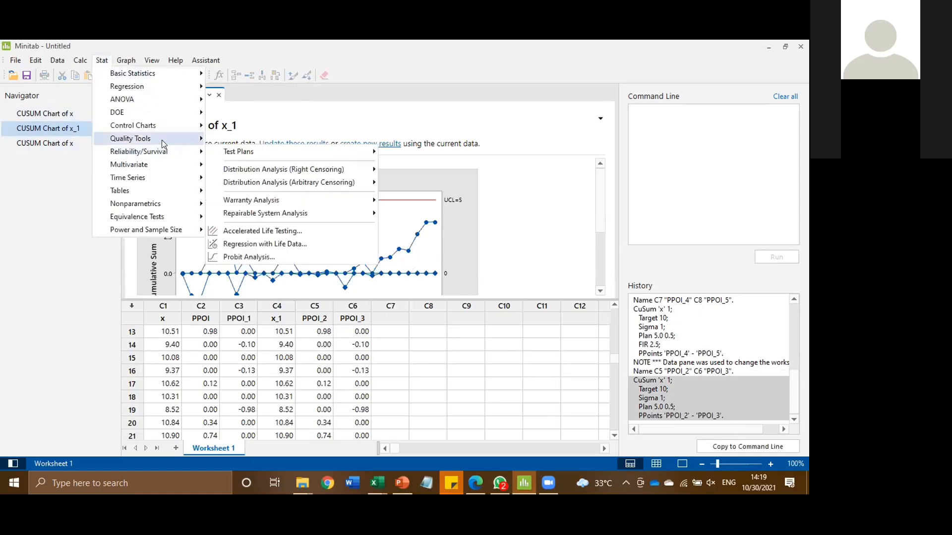
mouse_move(285, 181)
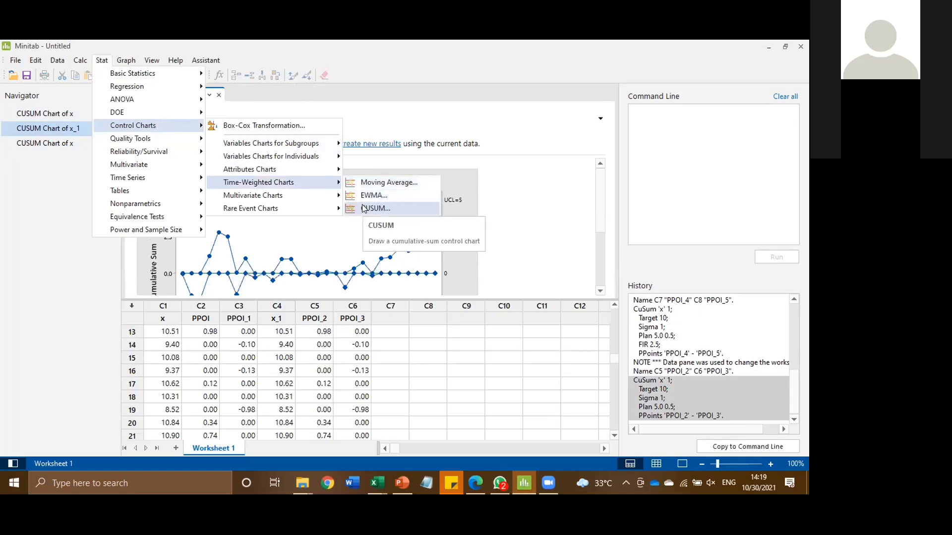
click(364, 208)
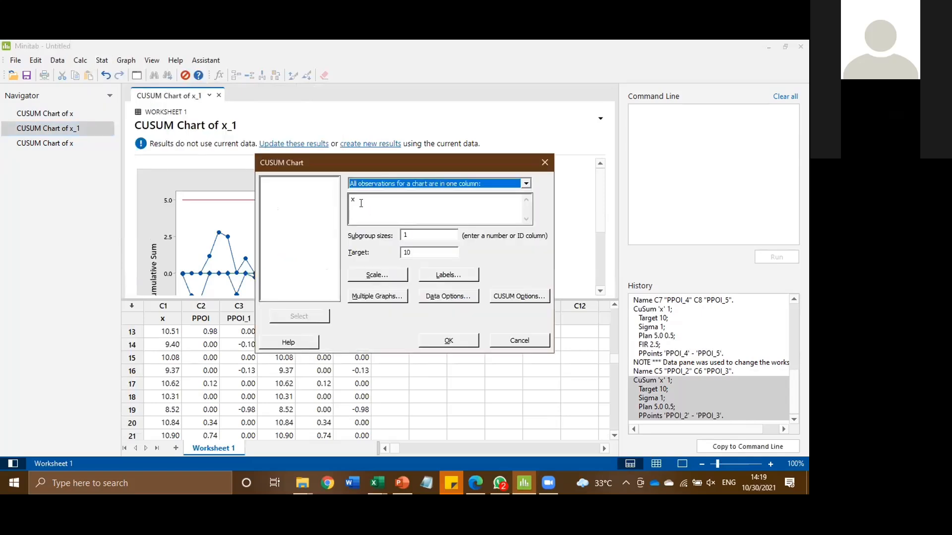
click(366, 201)
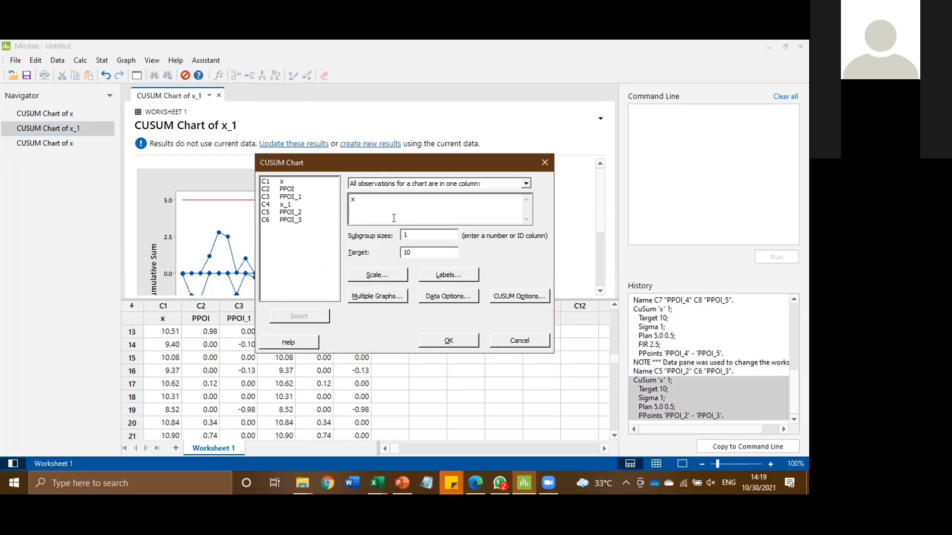
click(505, 299)
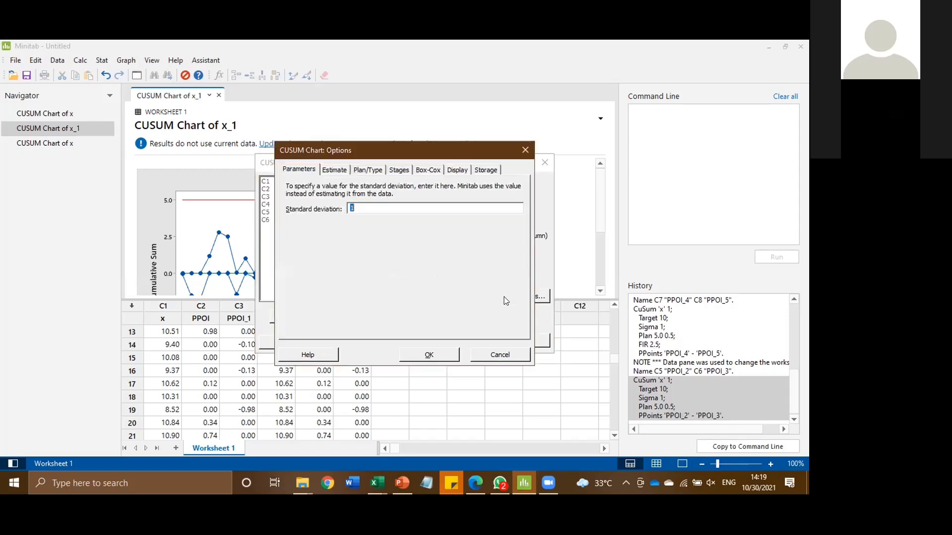
click(365, 170)
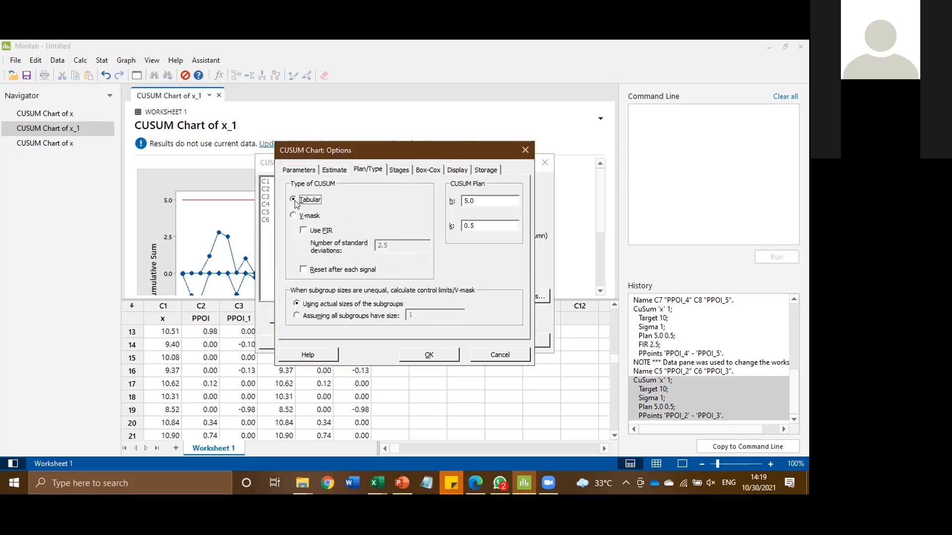
click(303, 230)
click(388, 245)
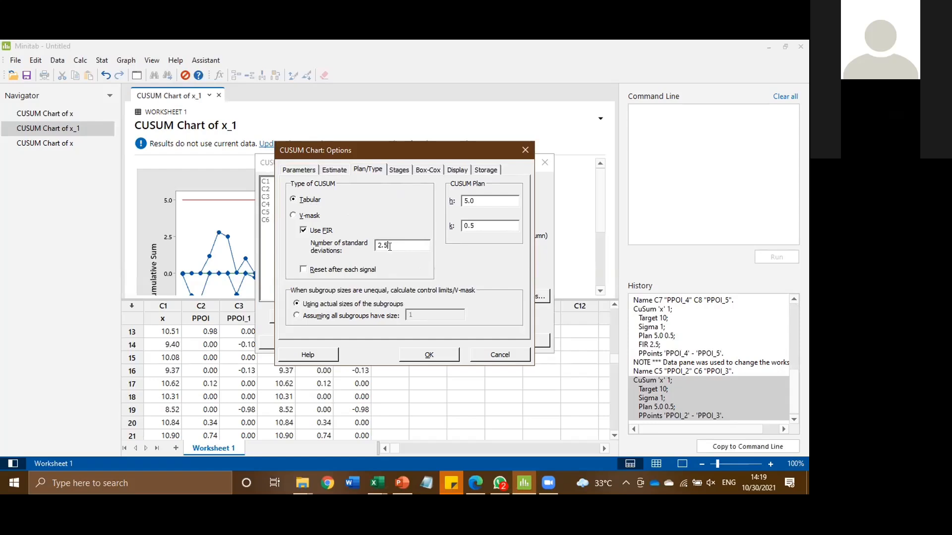
click(425, 355)
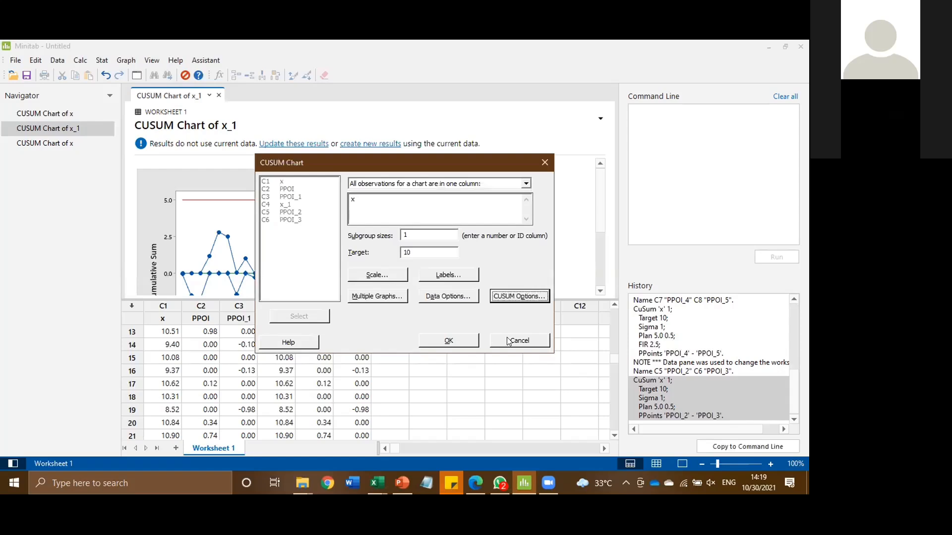
click(466, 341)
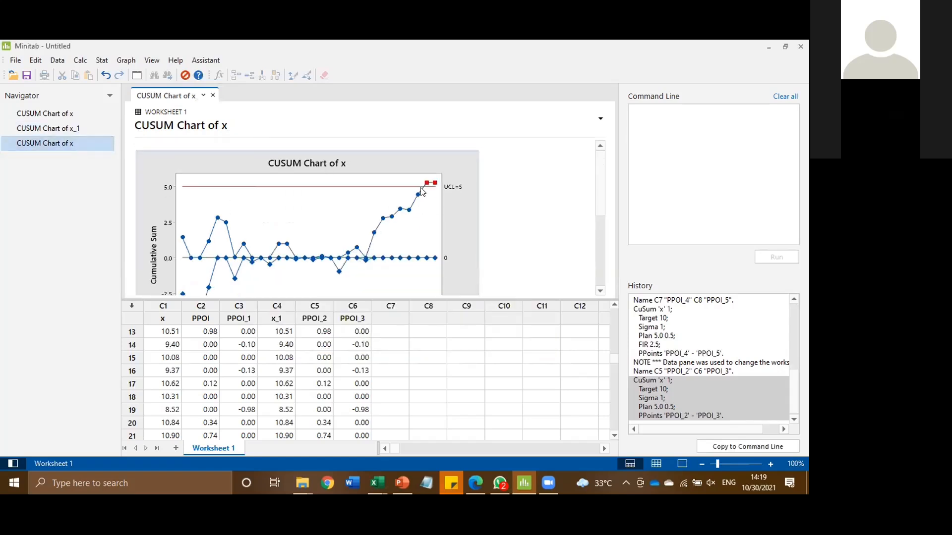
View the output without the worksheet and compare the CUSUM charts of x with and without FIR.
scroll(426, 193, down, 3)
scroll(424, 199, up, 3)
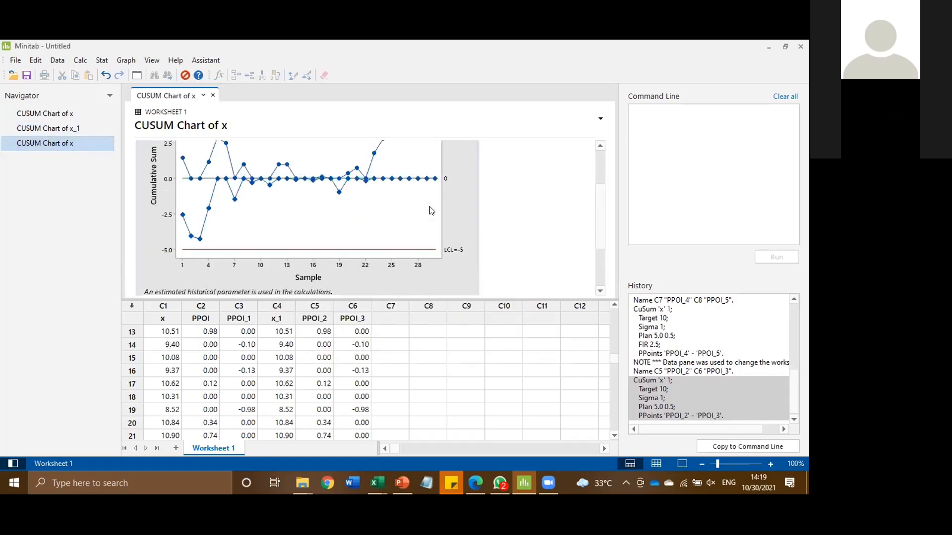
click(681, 464)
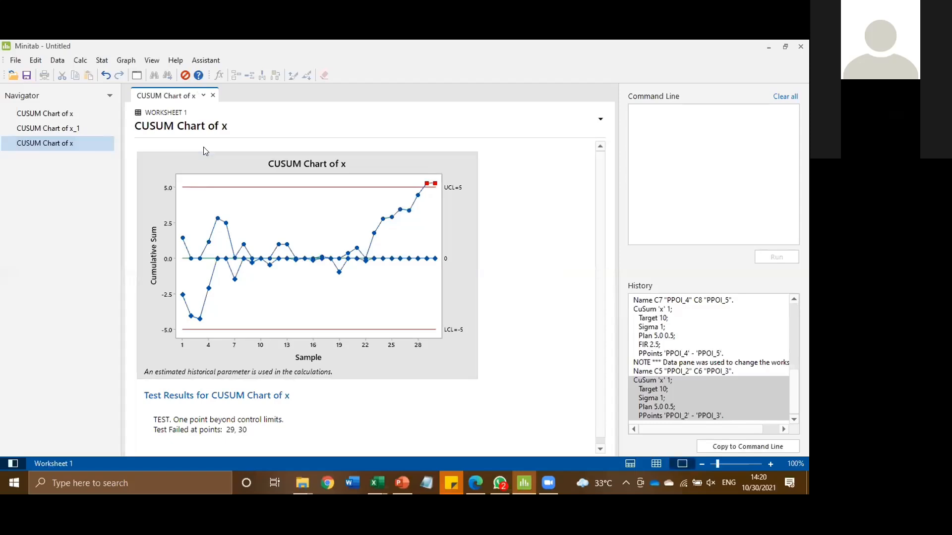
click(78, 112)
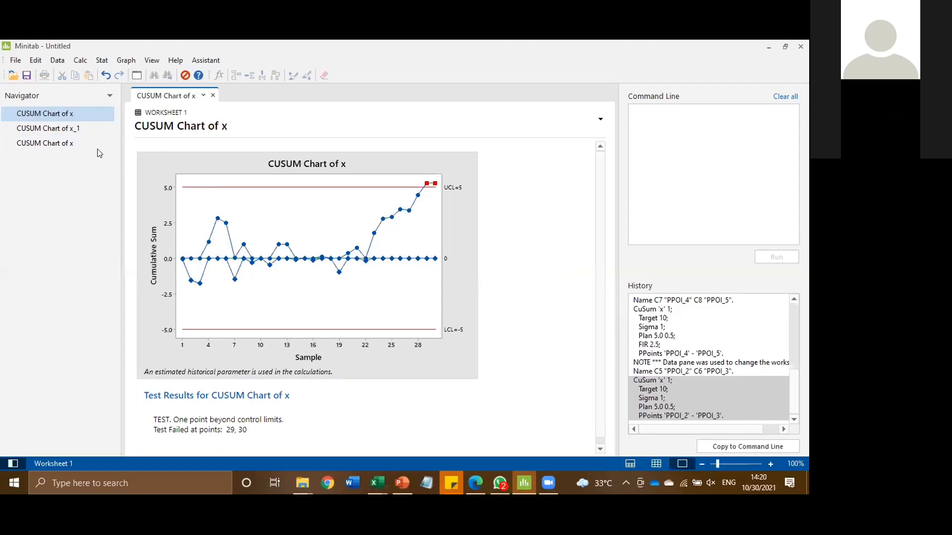
click(79, 140)
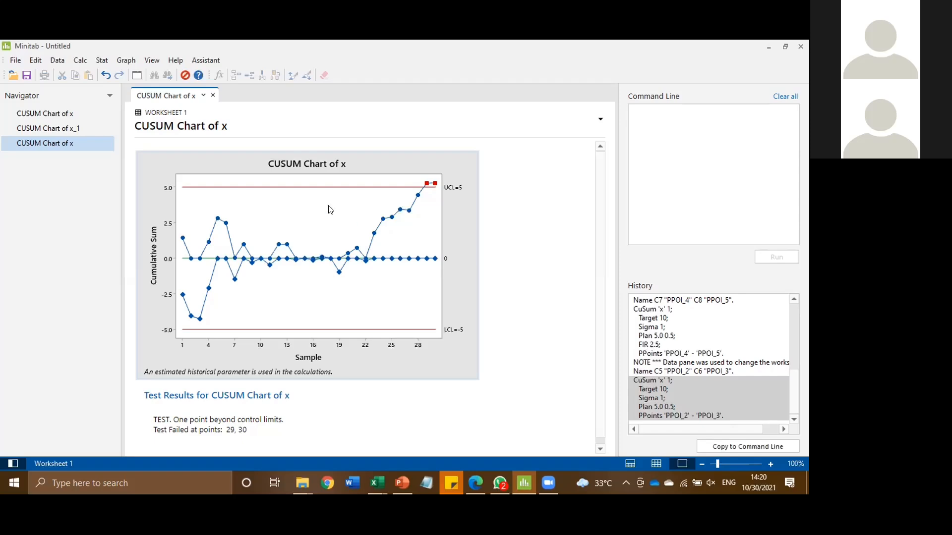
click(109, 63)
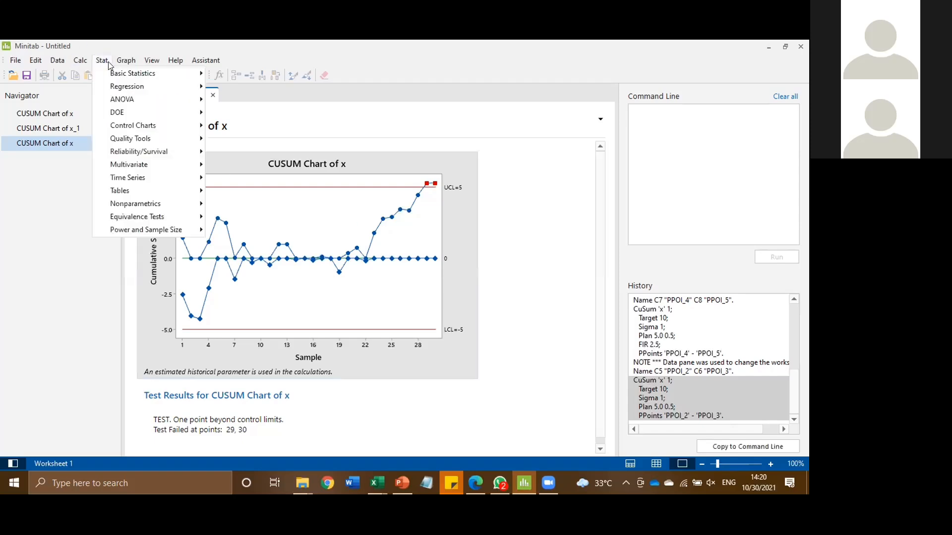
mouse_move(133, 63)
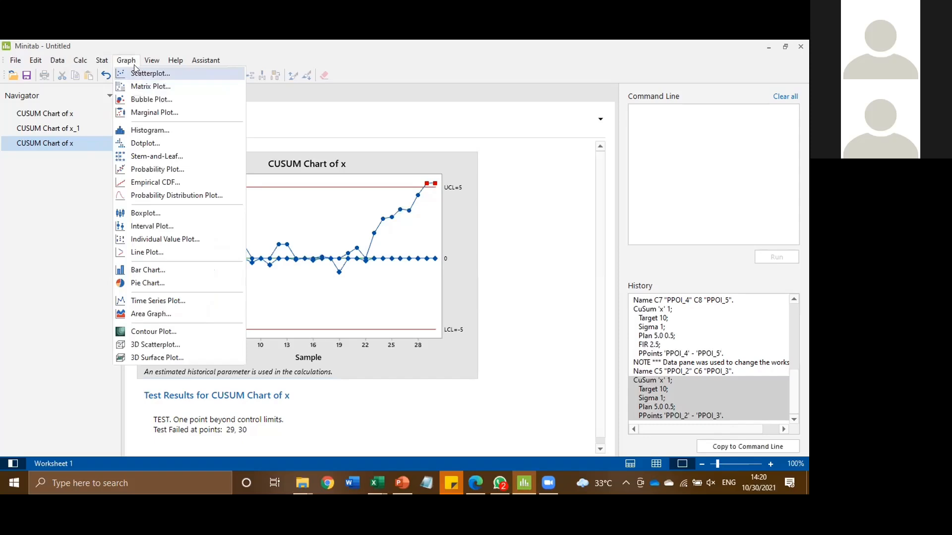